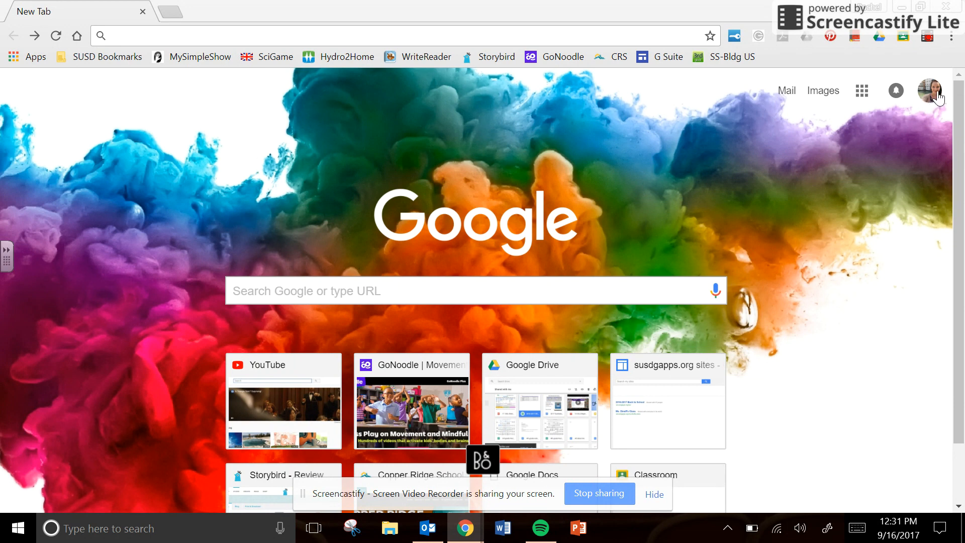
Switch to Google Docs and create a new blank document
click(861, 100)
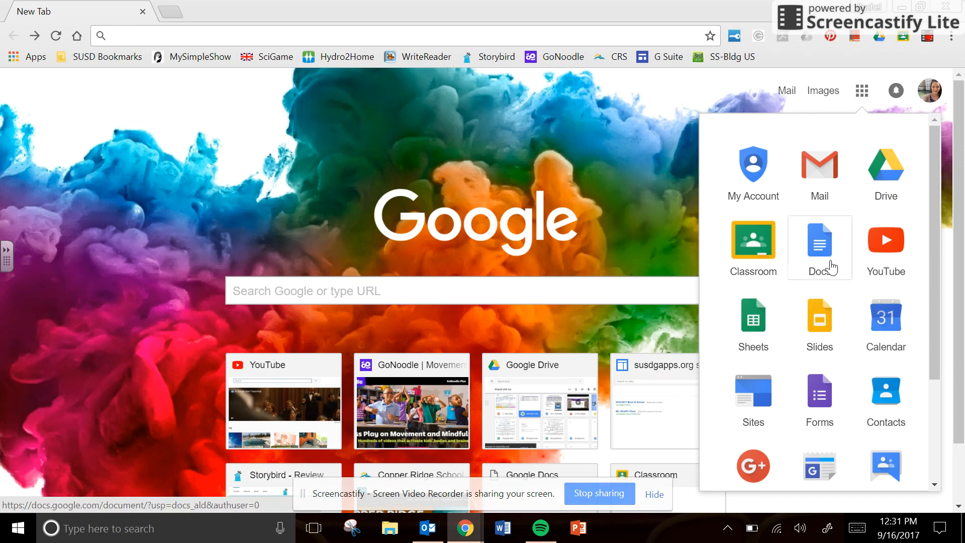
click(821, 235)
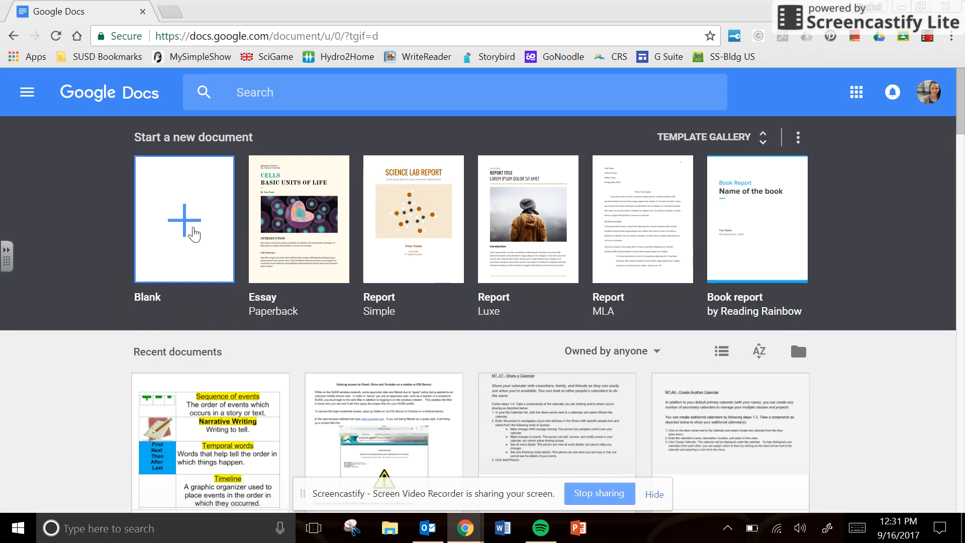
click(194, 234)
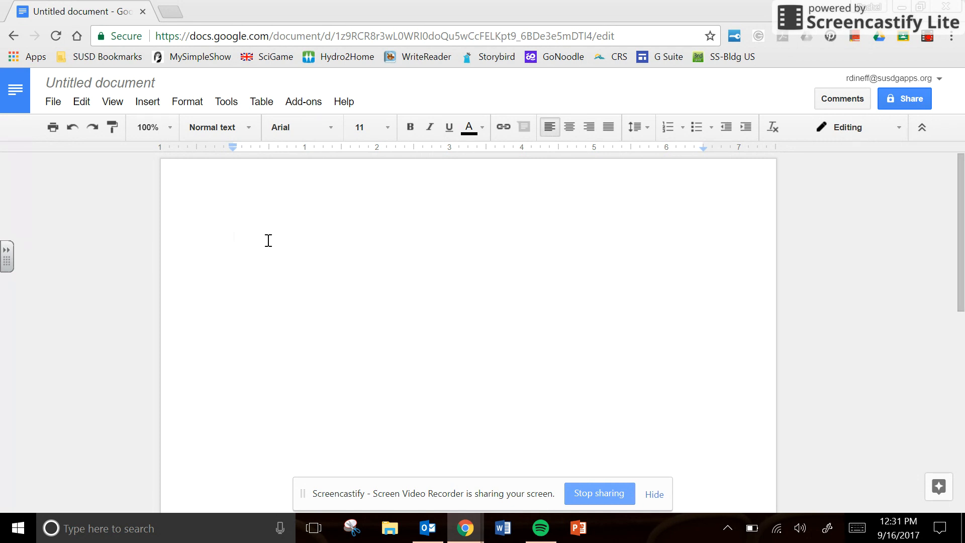
Rename the untitled document as Hard Candy
click(129, 82)
text(Ha)
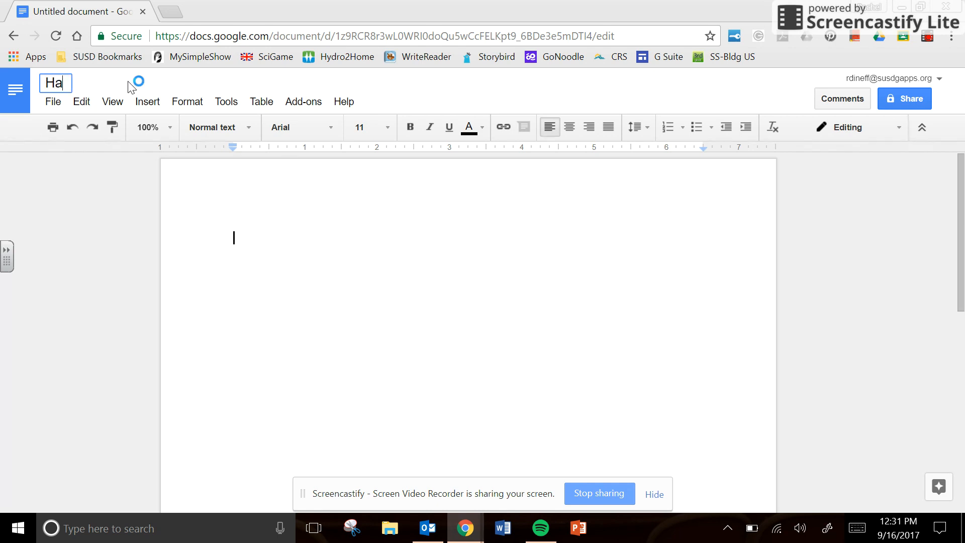
text(rd Candy)
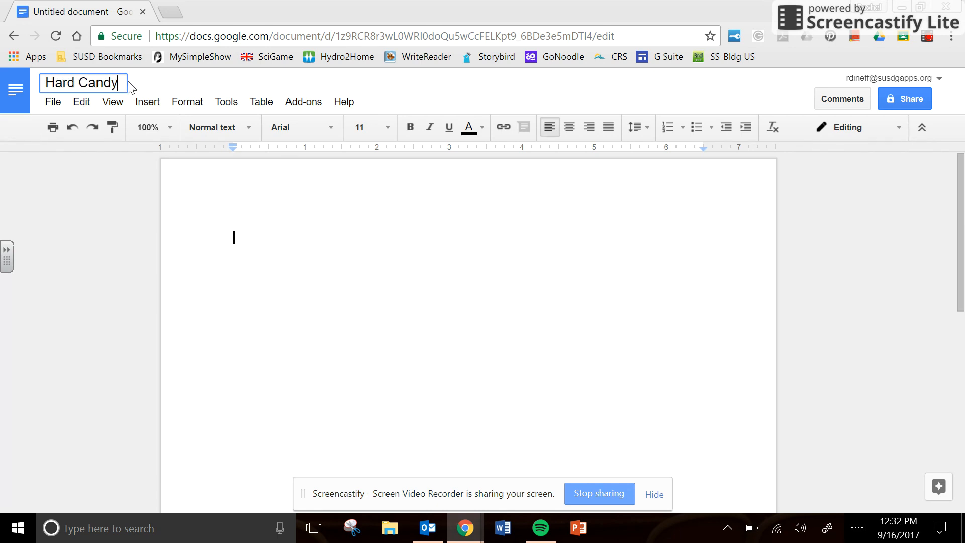
Start the document with the writer's first name followed by 30, and the date 9/16/17 on the line below
click(387, 260)
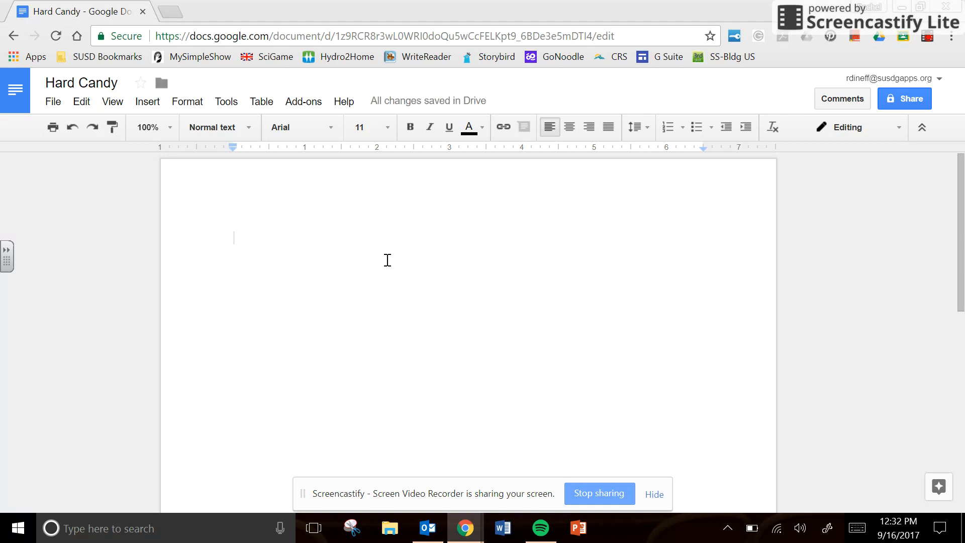
text(Rachel 30)
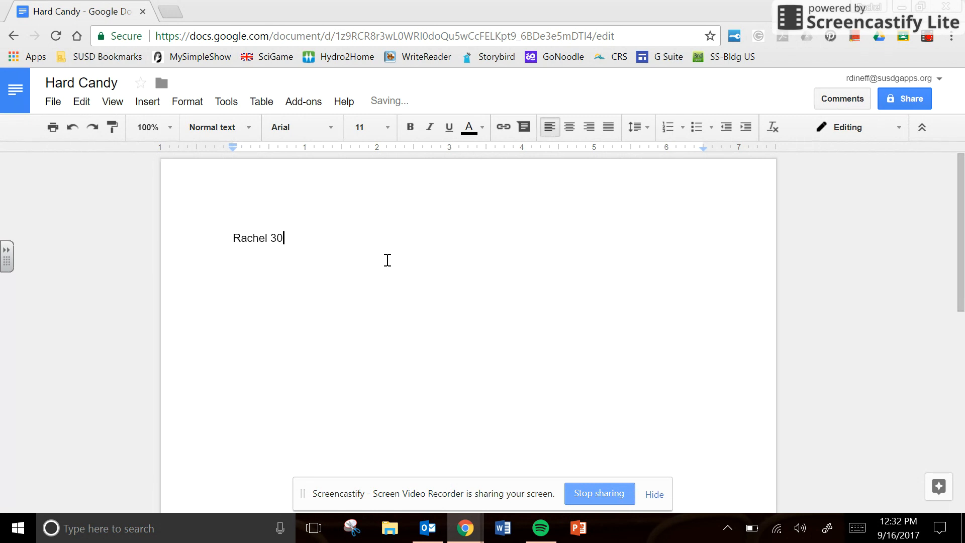
key(Return)
text(9/16/17)
Leave a blank line below the date and add an indented paragraph reading "They can start writing."
key(Return)
key(Return)
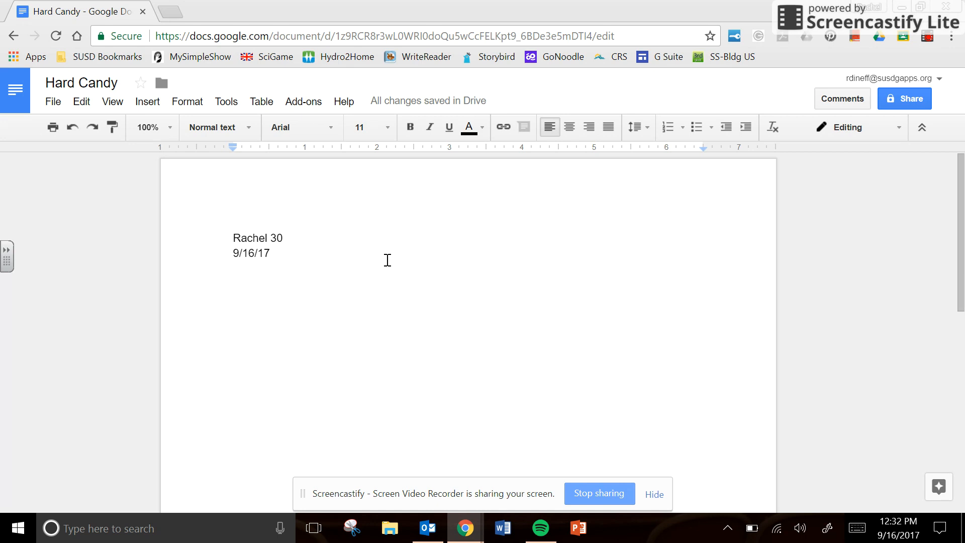
key(Tab)
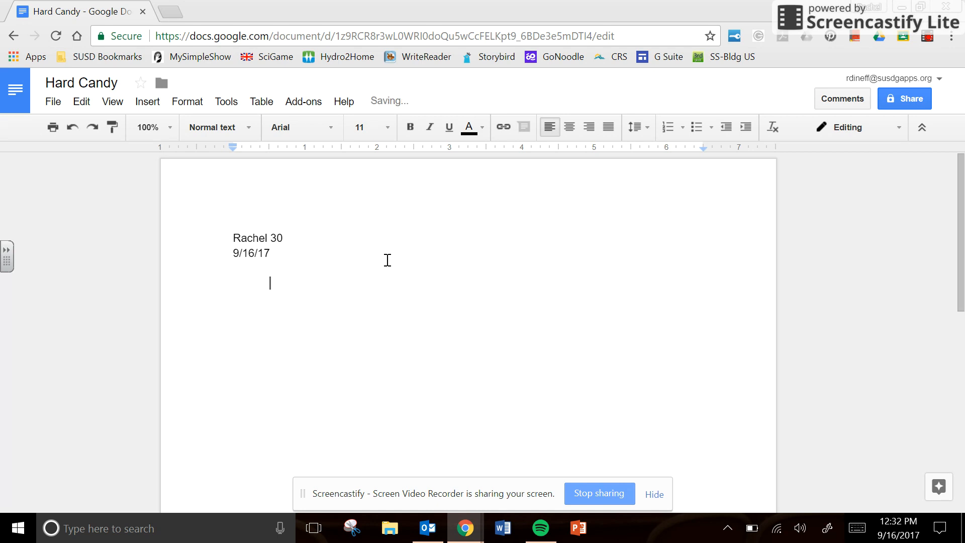
text(They can start writing.)
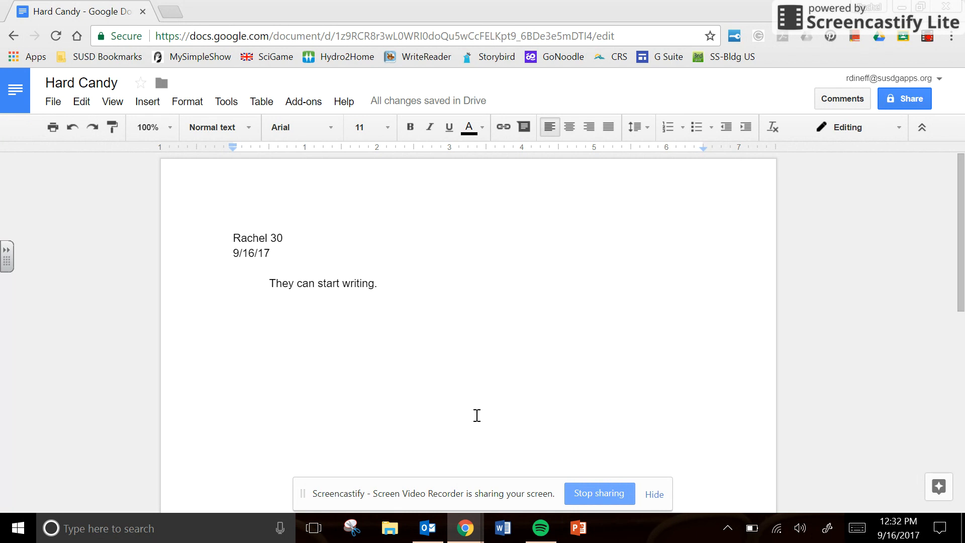
key(Return)
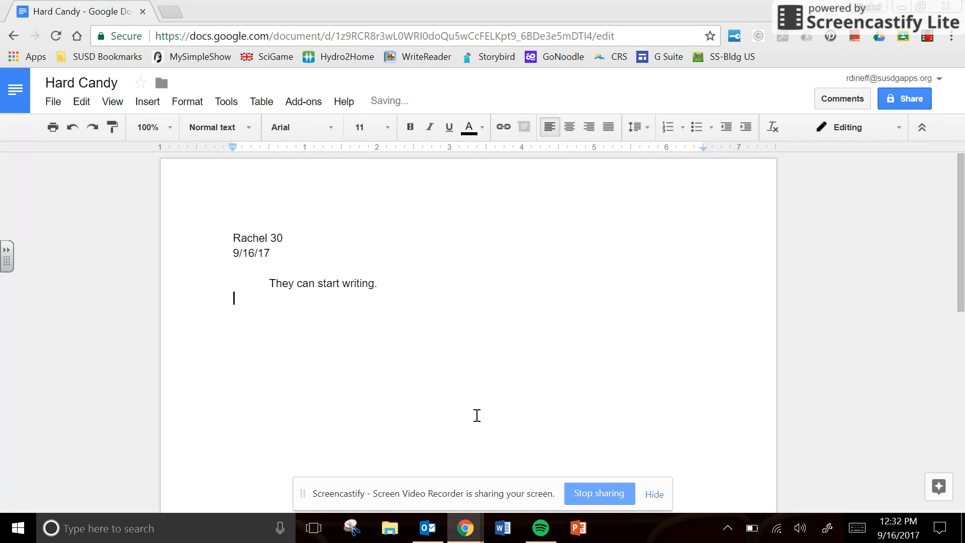
key(Tab)
key(BackSpace)
key(BackSpace)
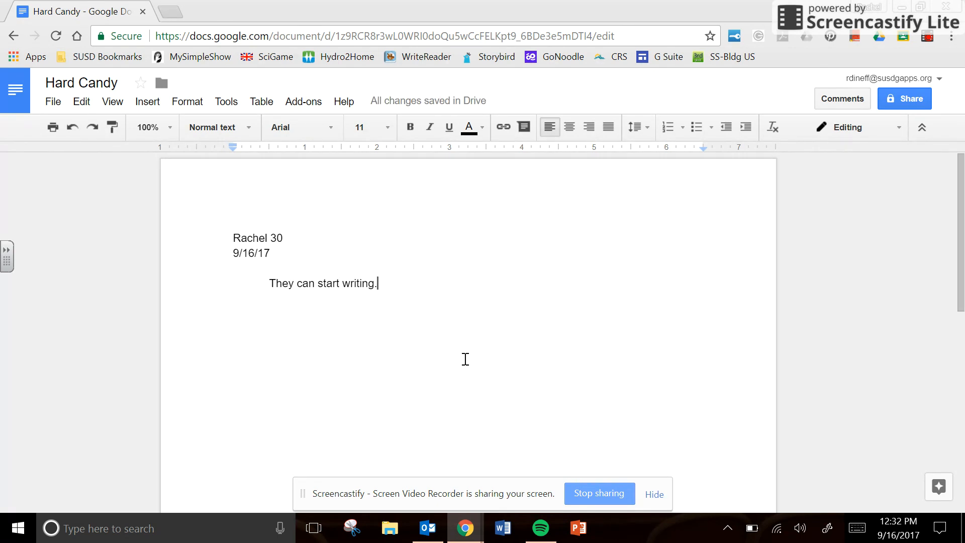
Format all the text in the document as Times New Roman, size 12
key(ctrl+a)
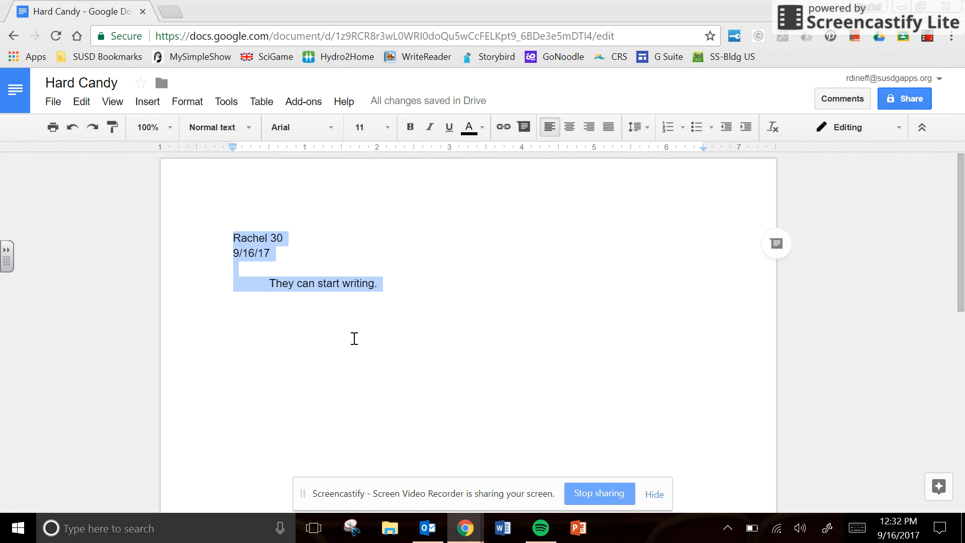
click(457, 291)
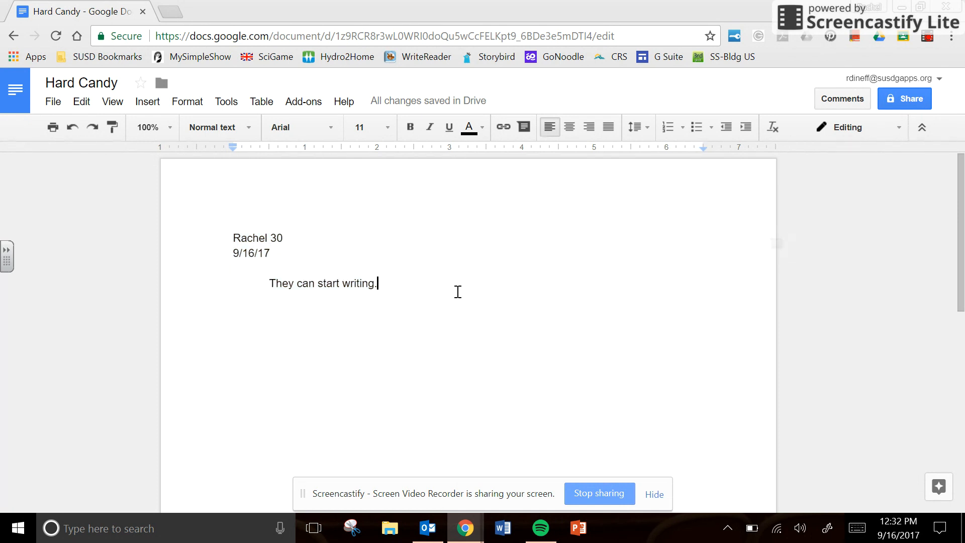
drag(318, 304, 131, 192)
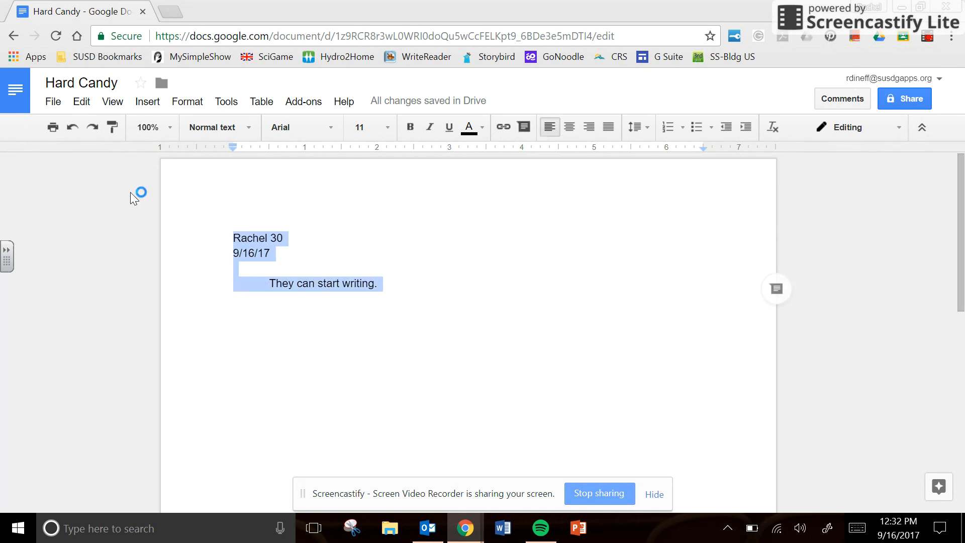
click(336, 128)
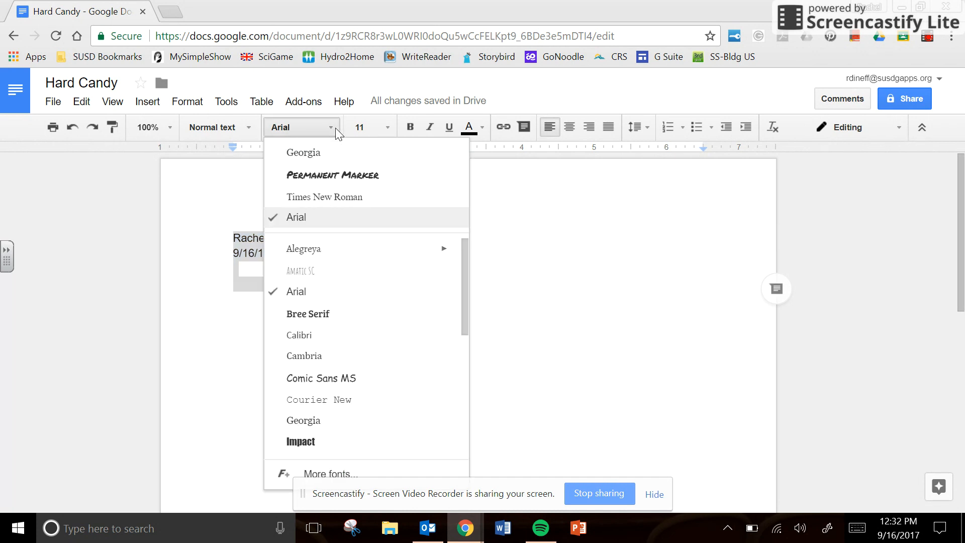
click(349, 196)
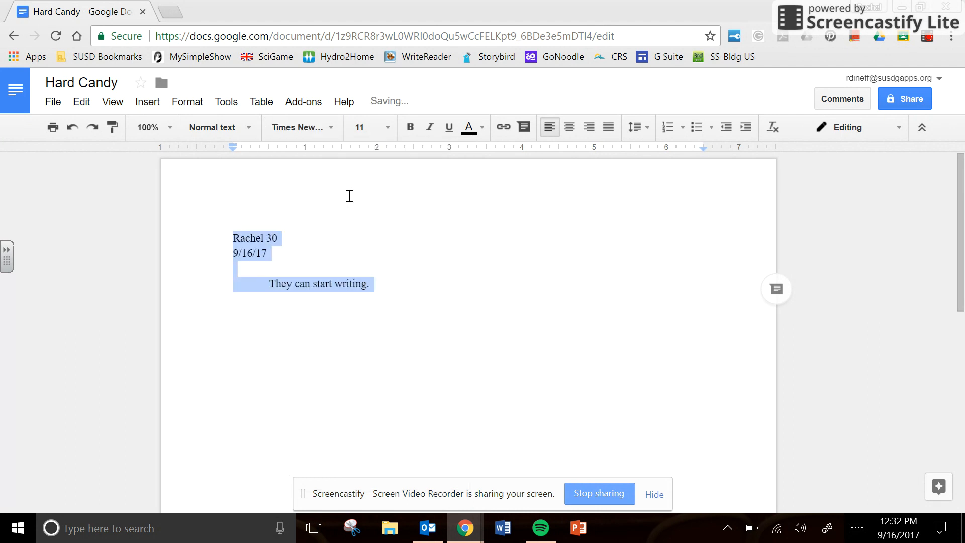
click(388, 130)
click(380, 235)
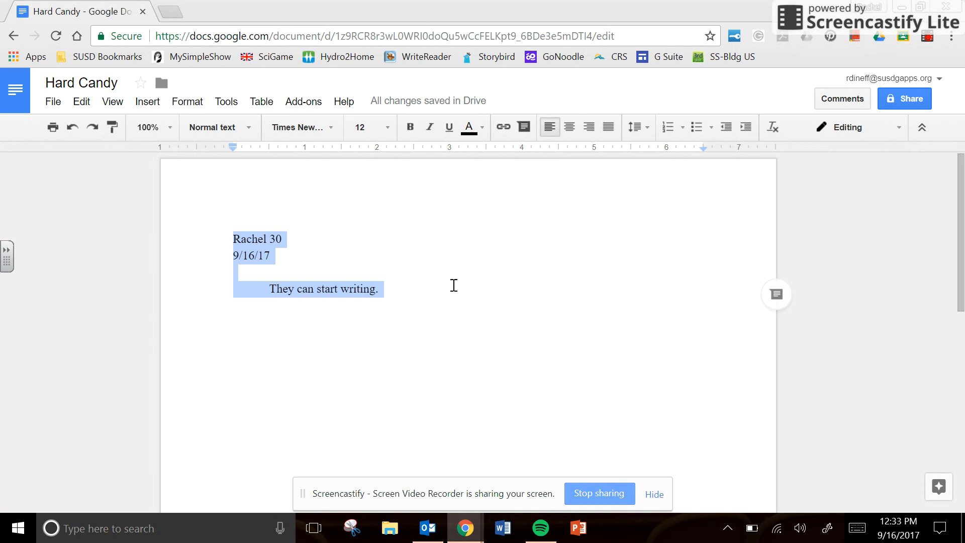
click(410, 298)
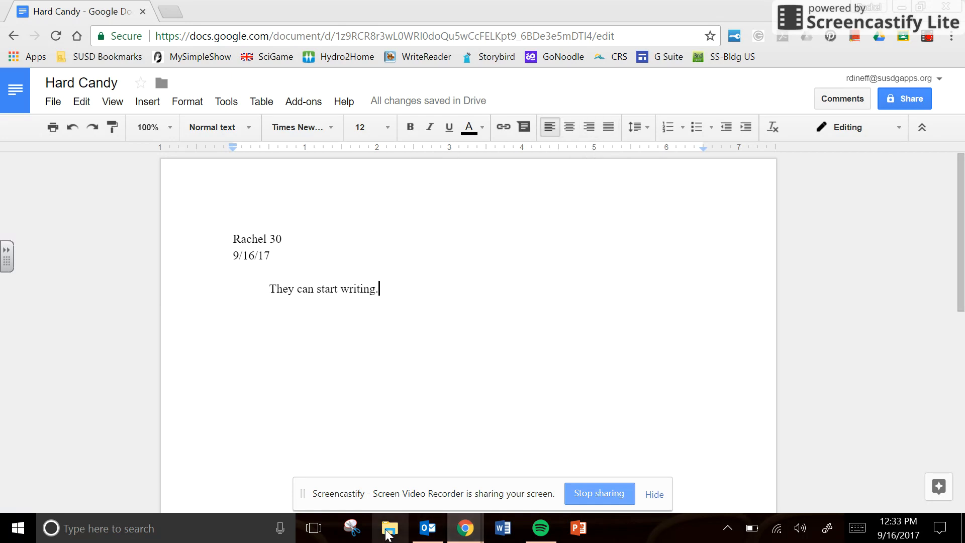
Leave the document, switch to Google Slides and open the recent untitled presentation
click(12, 35)
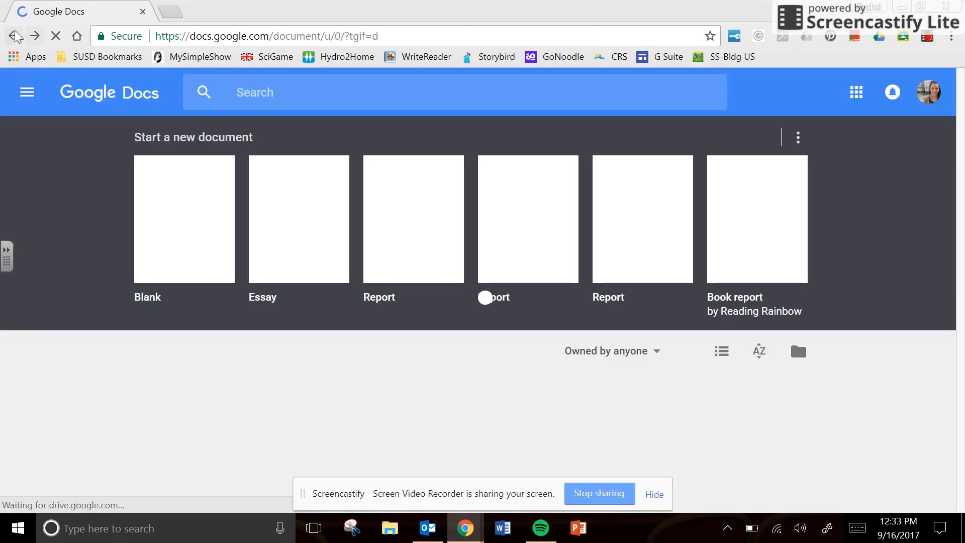
click(15, 35)
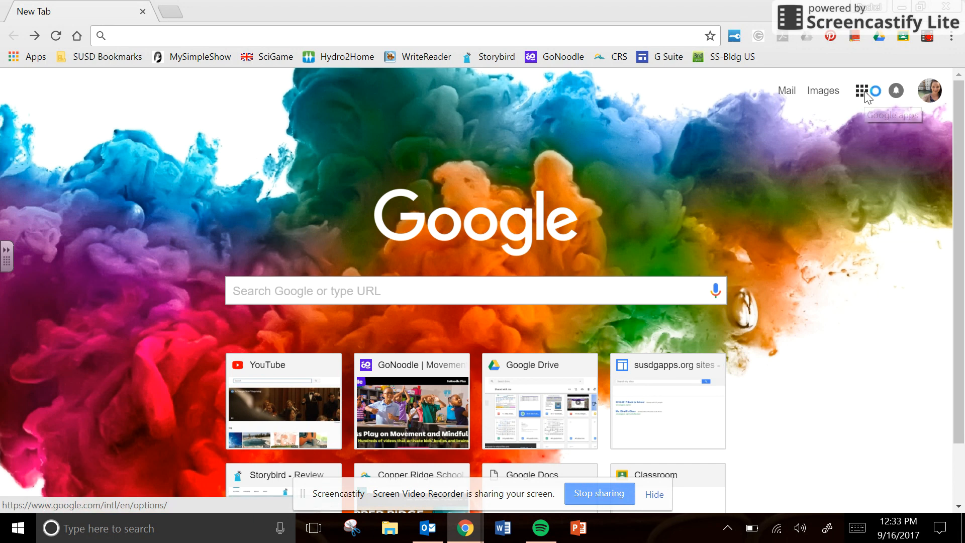
click(862, 91)
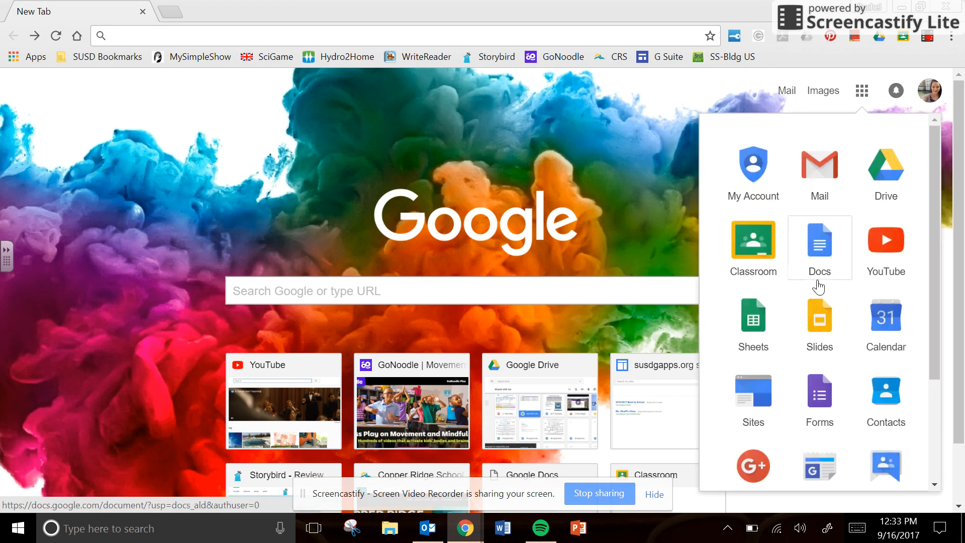
click(815, 346)
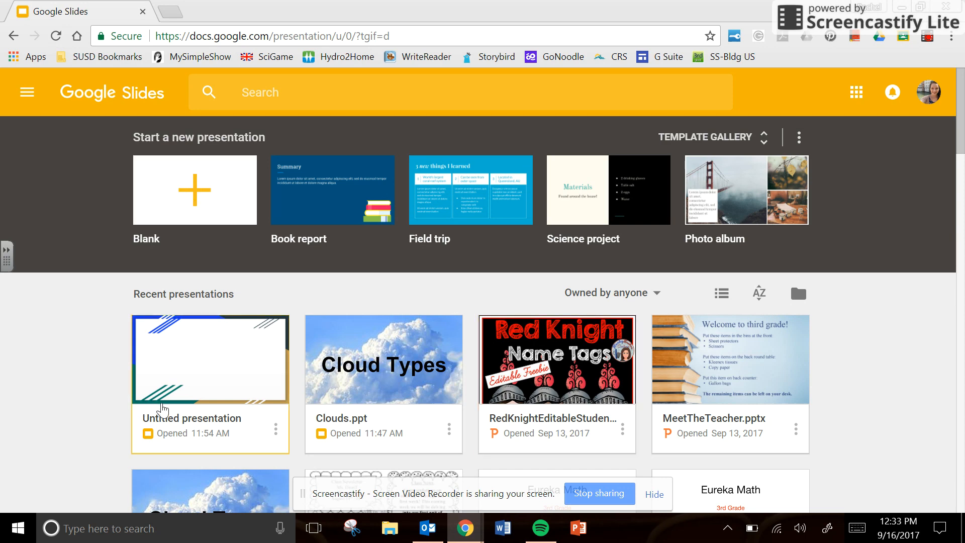
click(204, 369)
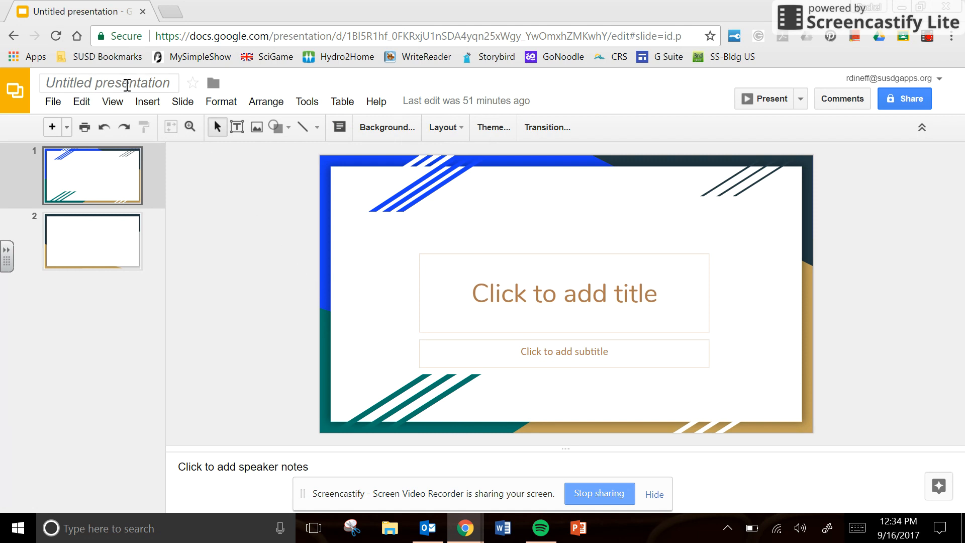
Rename the presentation as Title and enter "Title" as the title on the first slide
click(127, 83)
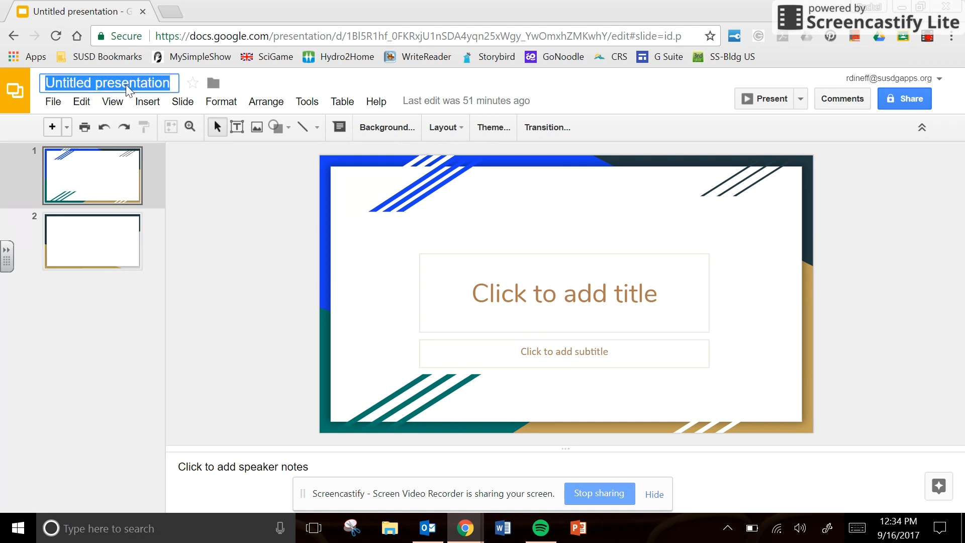
text(Title)
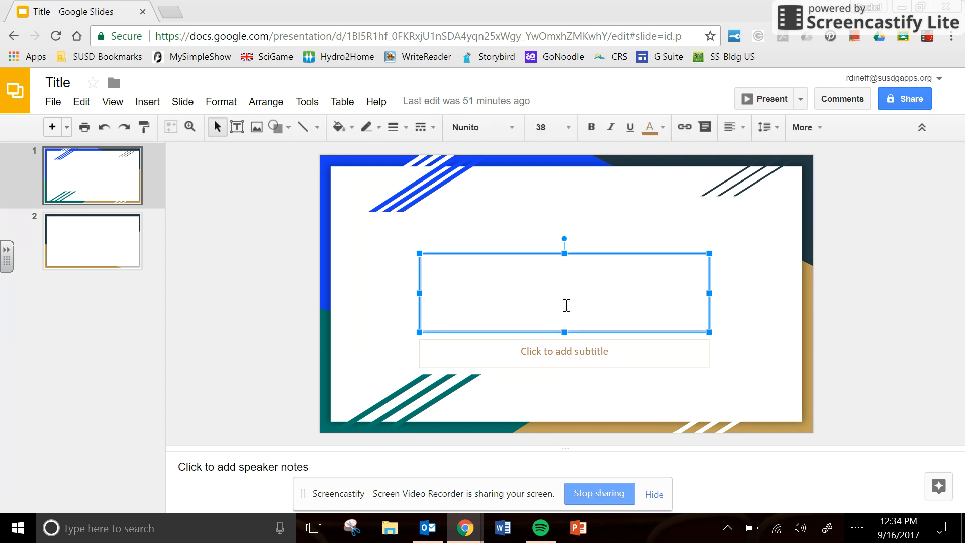
text(Title)
Enter "Name # Date" as the subtitle on the first slide
click(583, 359)
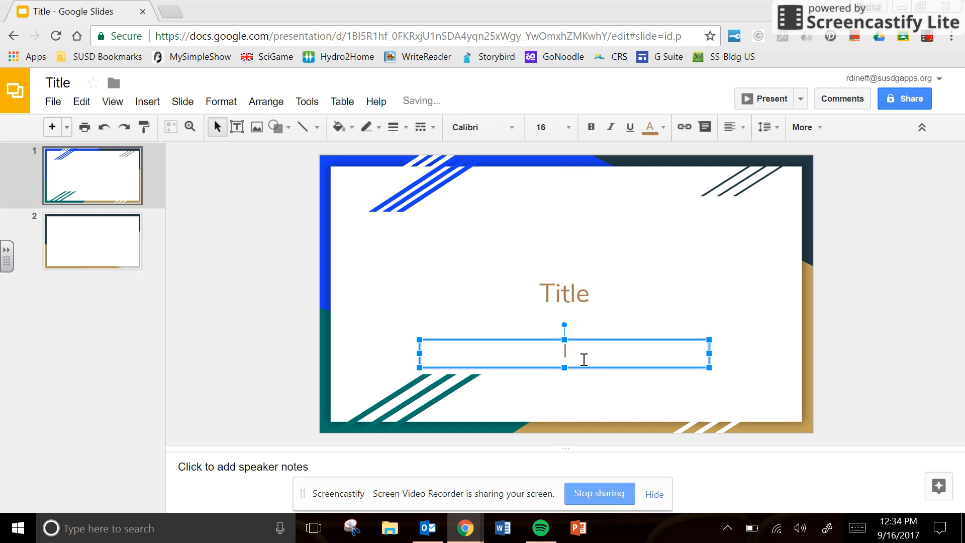
text(Name # SDat)
key(BackSpace)
key(BackSpace)
key(BackSpace)
key(BackSpace)
text(Date)
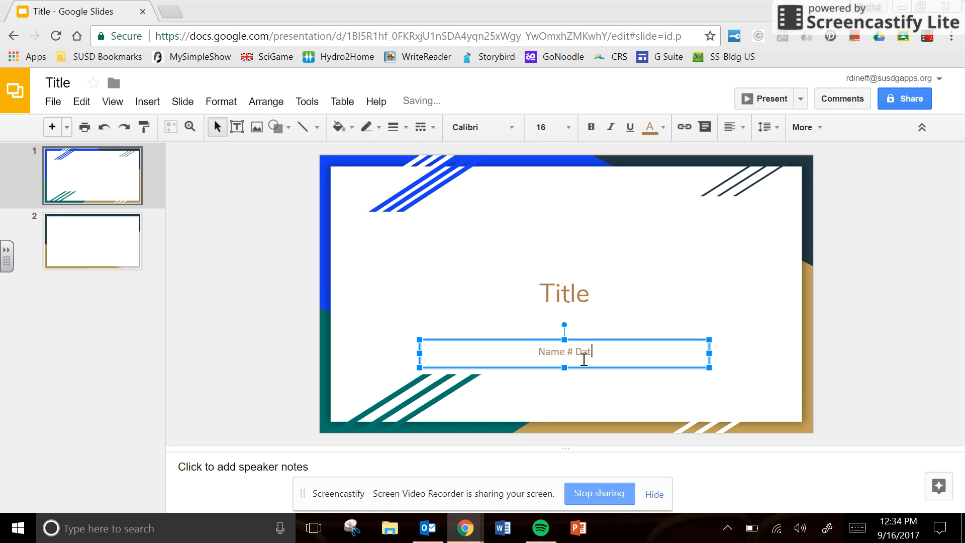